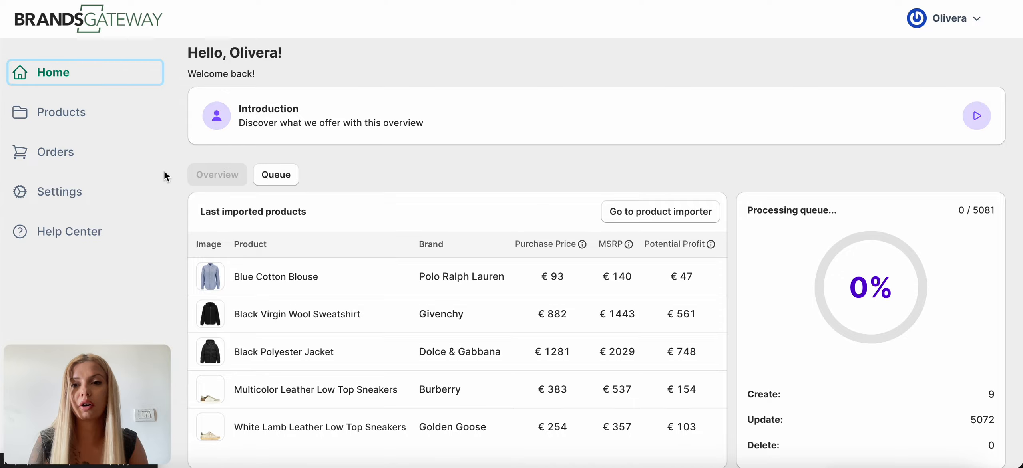
# - Open the custom field mapping settings and add a first mapping row
pyautogui.click(131, 190)
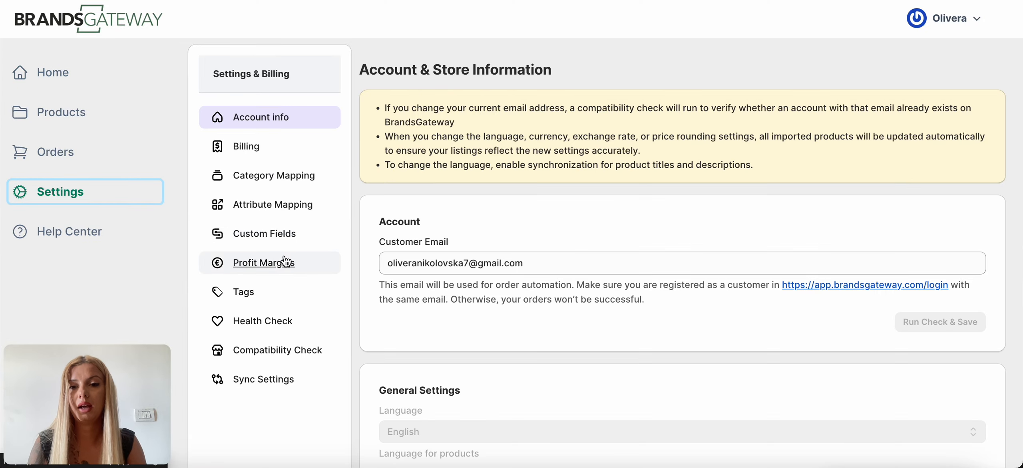
pyautogui.click(281, 235)
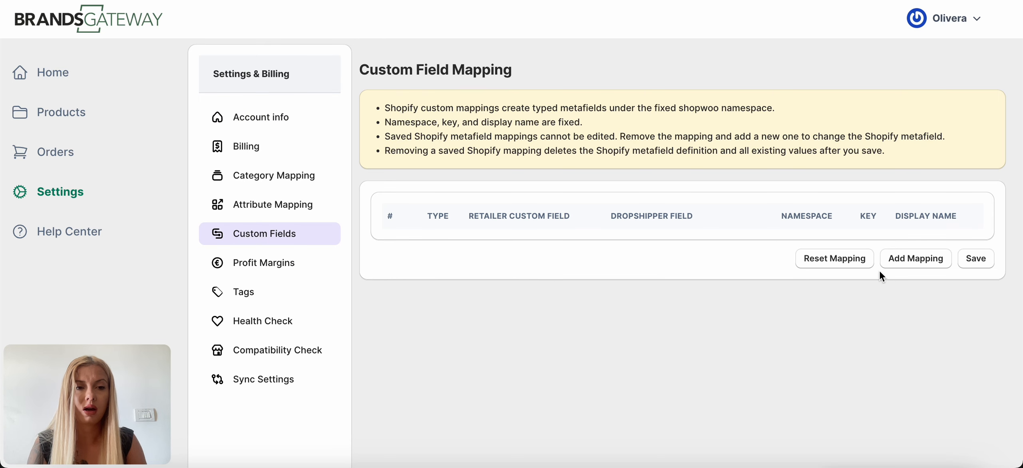
pyautogui.click(909, 265)
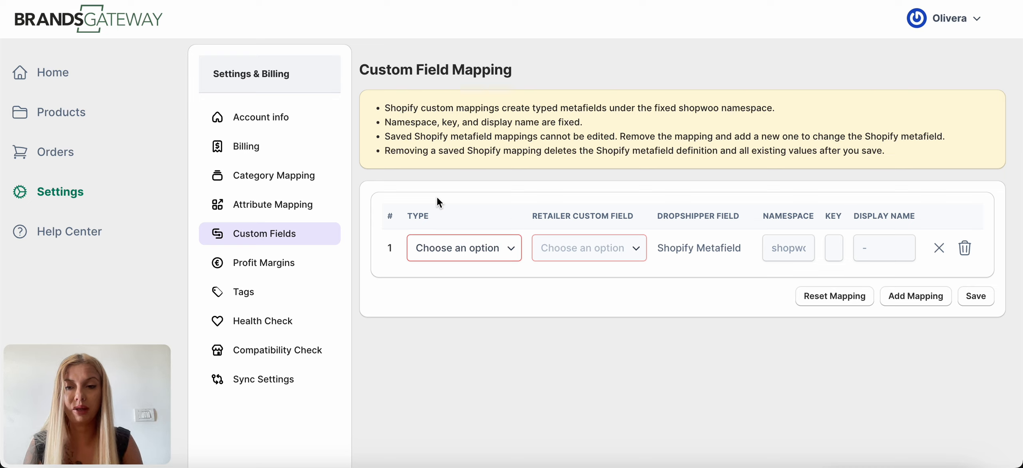
# - Set the first mapping's type to Product Variation and its retailer custom field to mpn
pyautogui.click(496, 251)
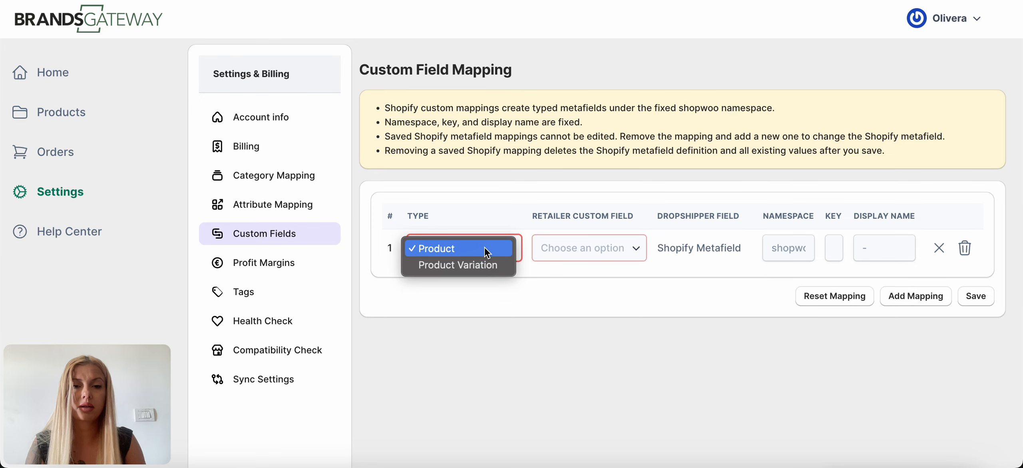
pyautogui.click(480, 263)
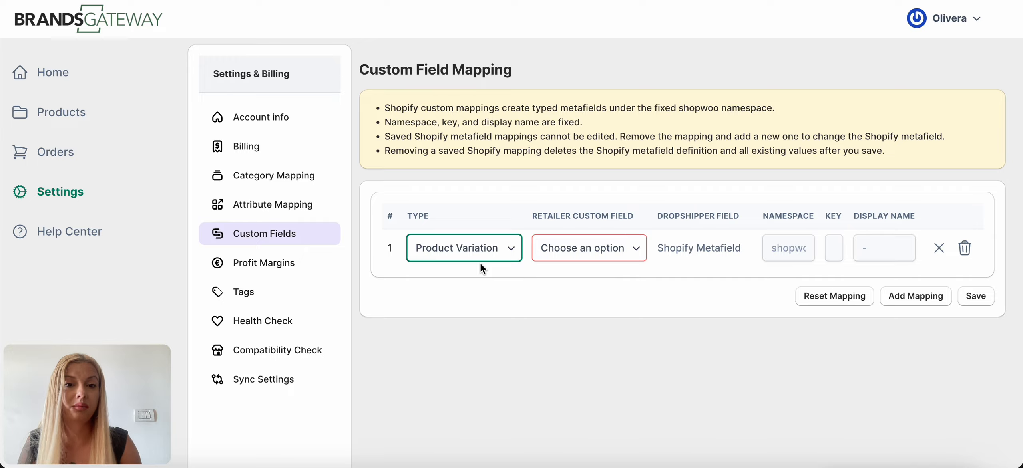
pyautogui.click(608, 244)
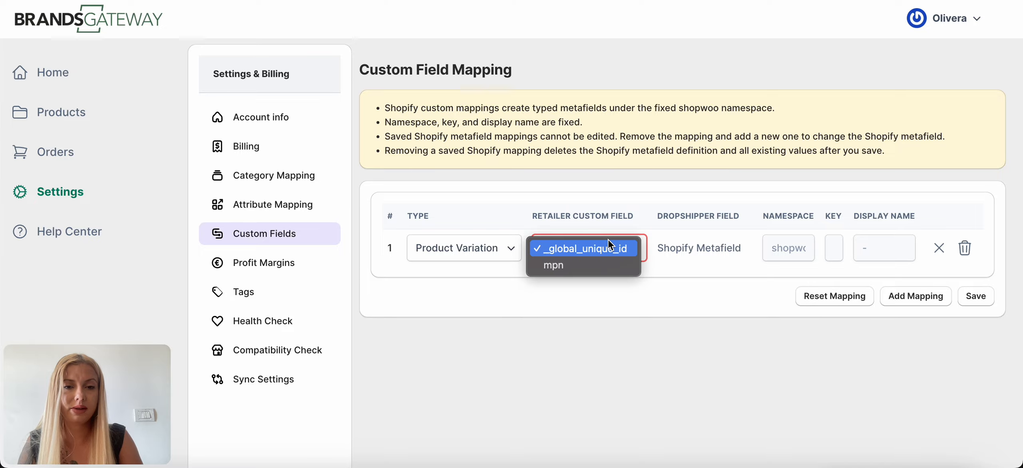
pyautogui.click(591, 265)
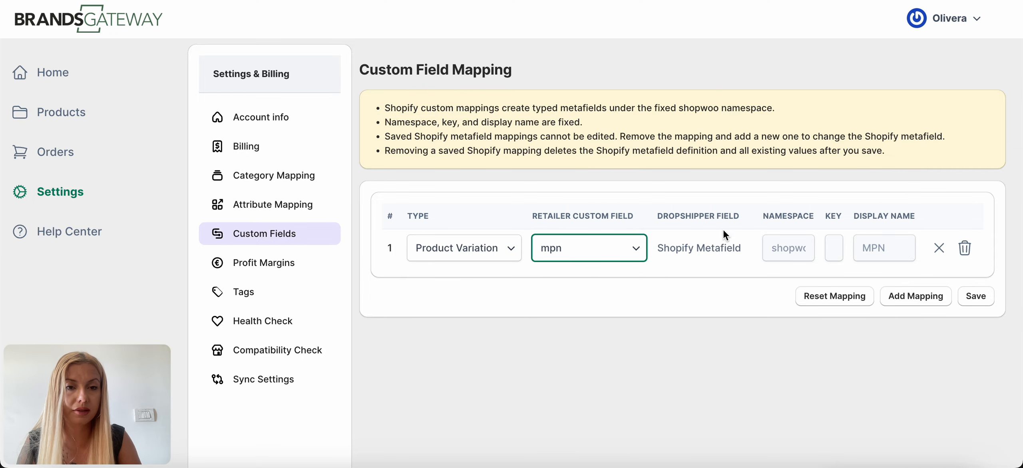
pyautogui.click(719, 212)
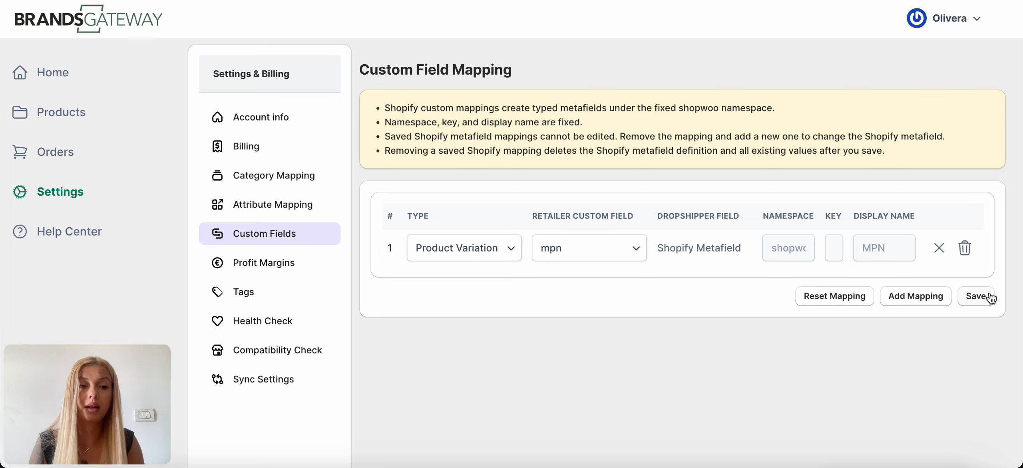
# - Add a second mapping with type Product and retailer custom field _style
pyautogui.click(913, 299)
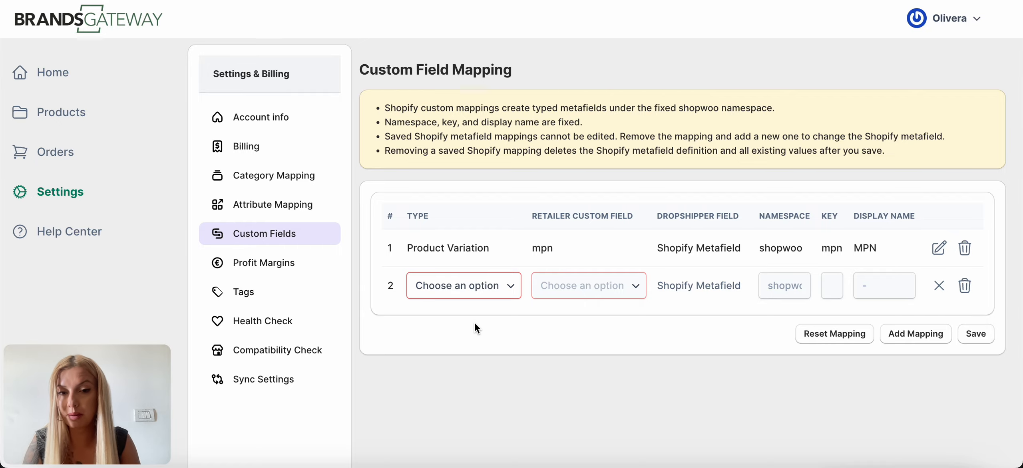
pyautogui.click(477, 288)
pyautogui.click(478, 289)
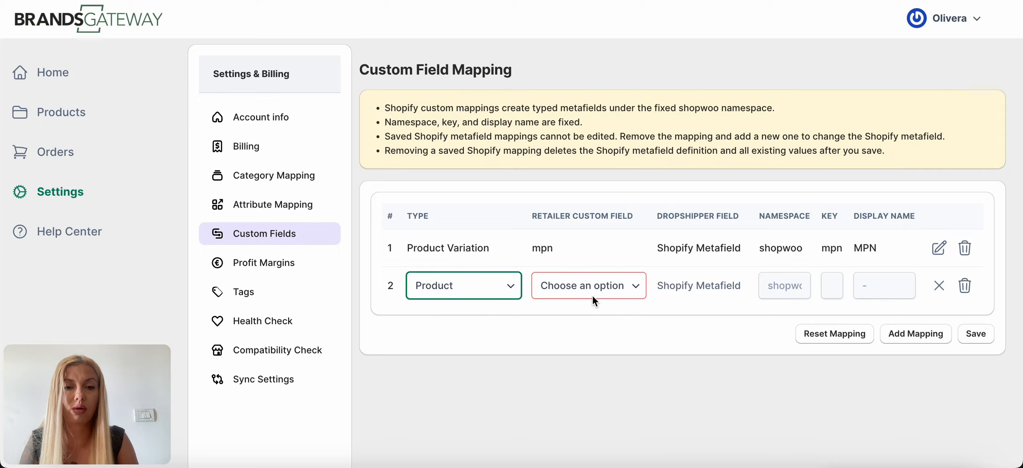
pyautogui.click(593, 291)
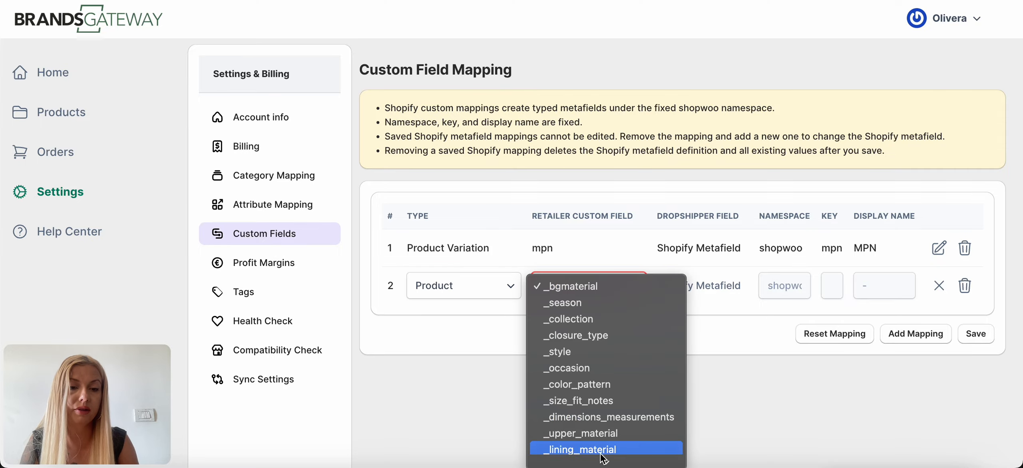
pyautogui.moveTo(605, 463)
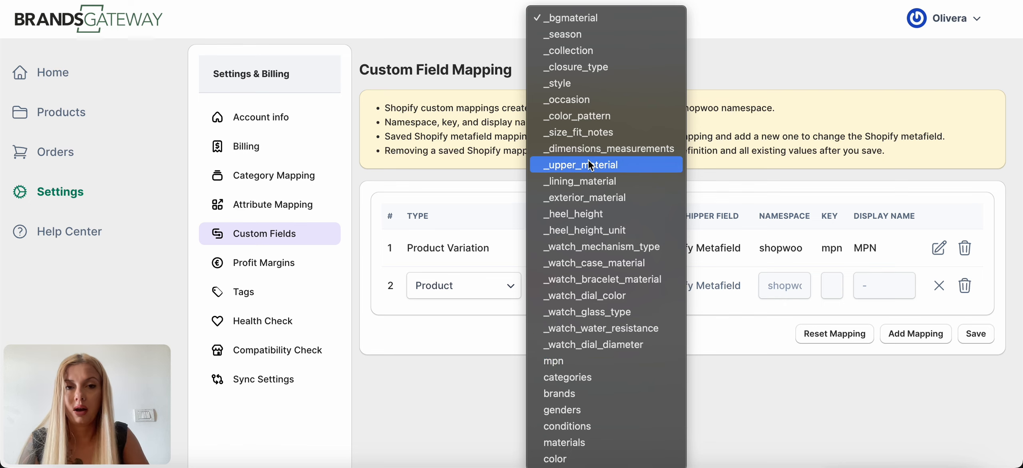
pyautogui.click(568, 85)
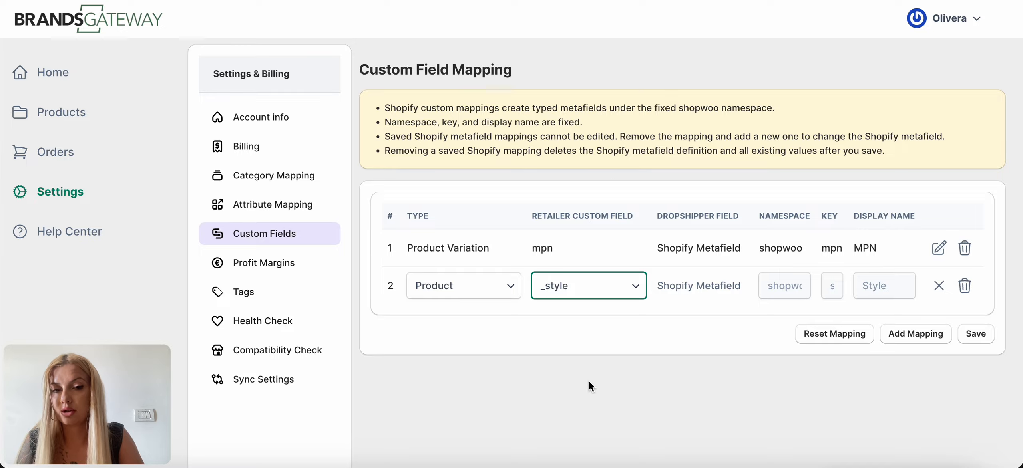
pyautogui.click(912, 337)
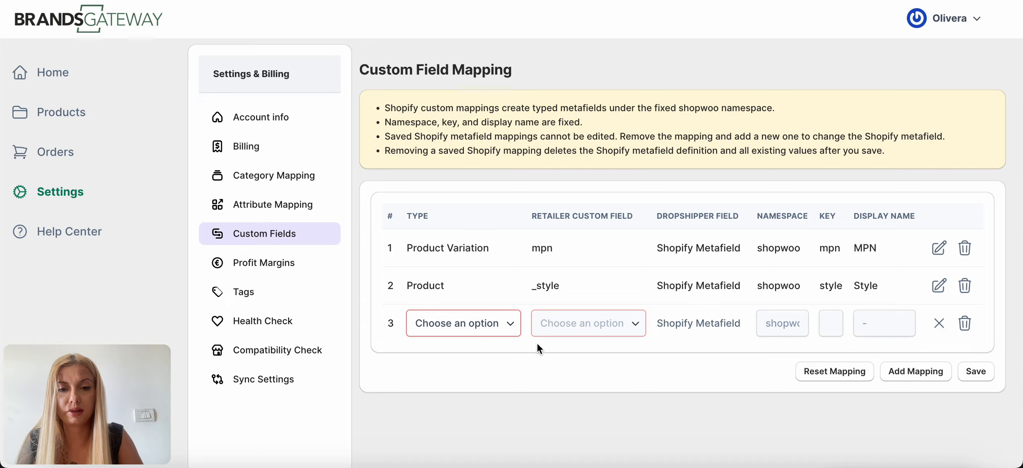
pyautogui.click(496, 332)
pyautogui.click(497, 324)
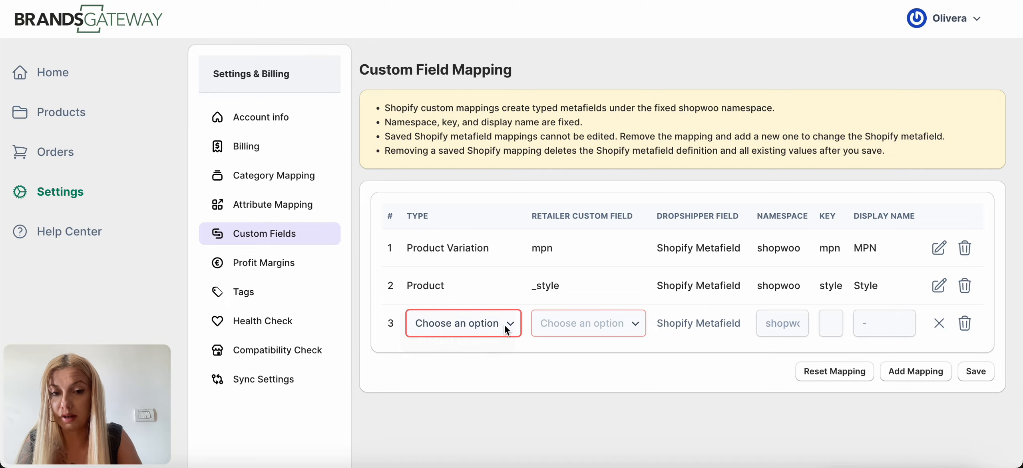
pyautogui.click(567, 327)
pyautogui.click(571, 388)
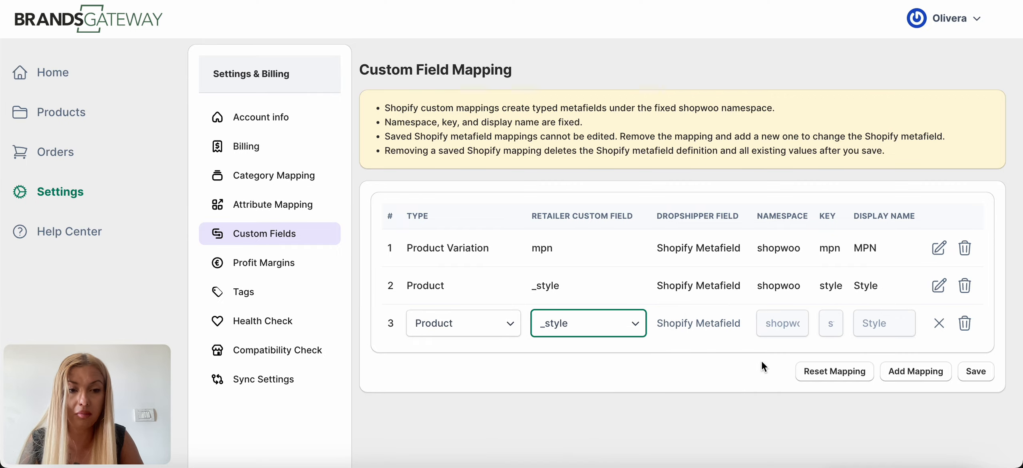
pyautogui.click(970, 323)
pyautogui.click(704, 279)
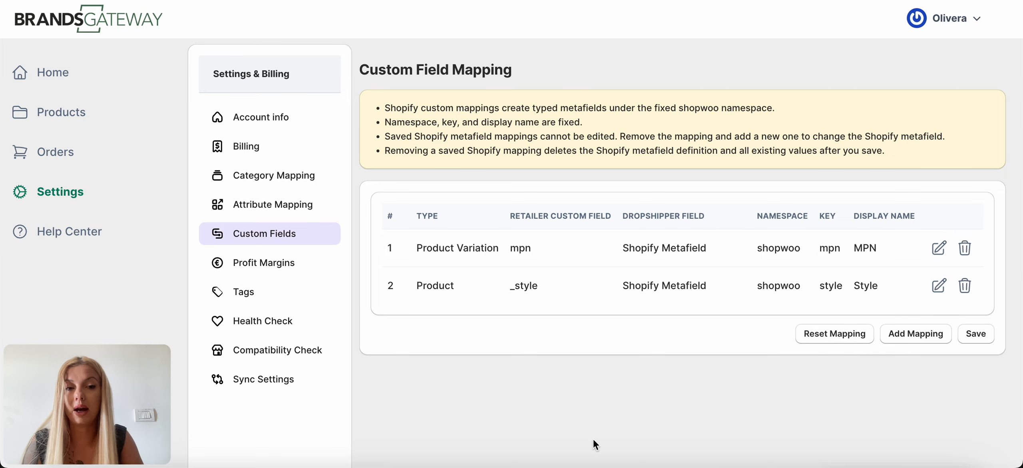
# - Save the custom field mappings
pyautogui.scroll(-1, 739, 403)
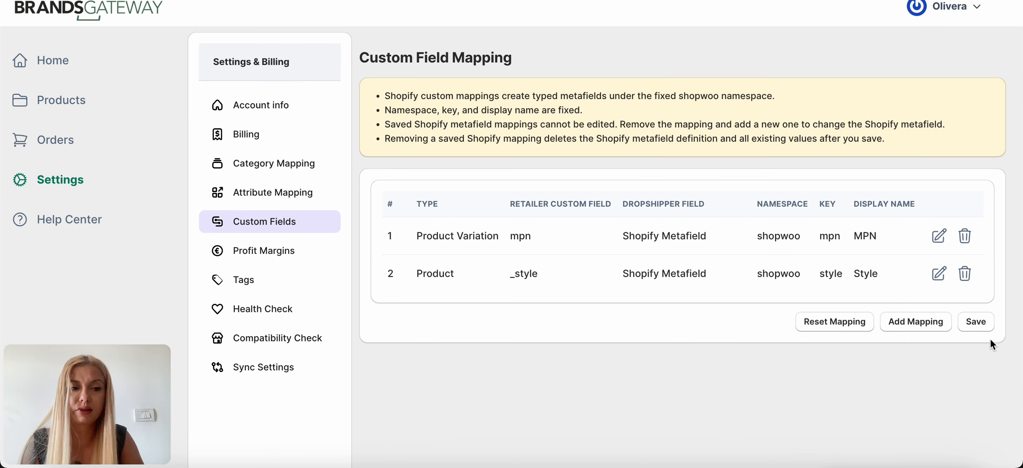
pyautogui.click(975, 322)
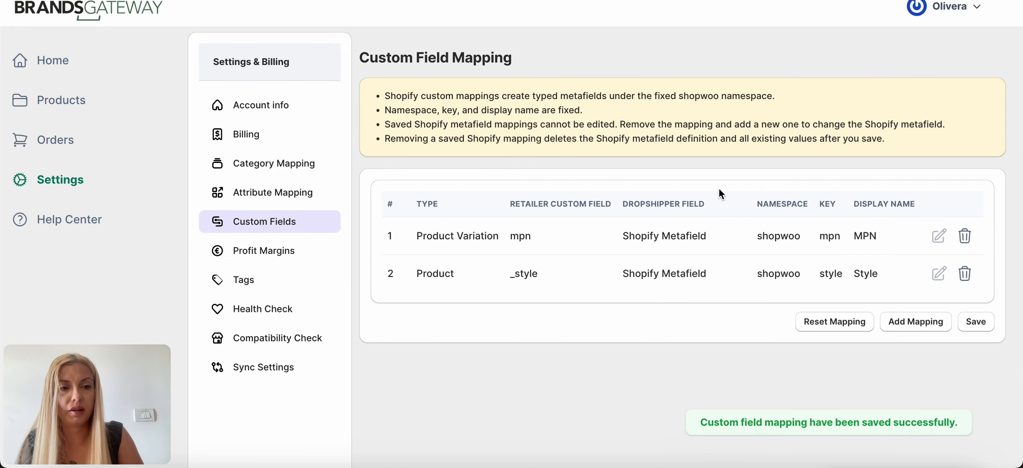
pyautogui.scroll(1, 718, 193)
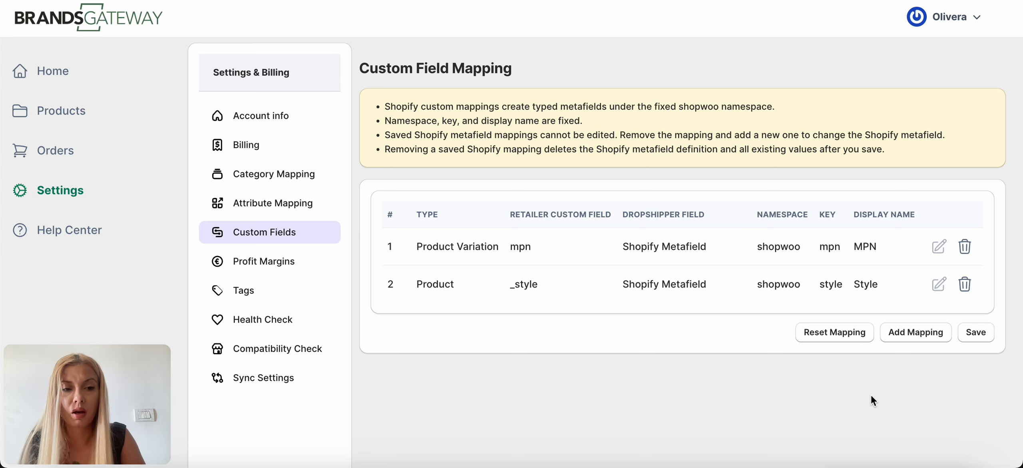
pyautogui.click(827, 336)
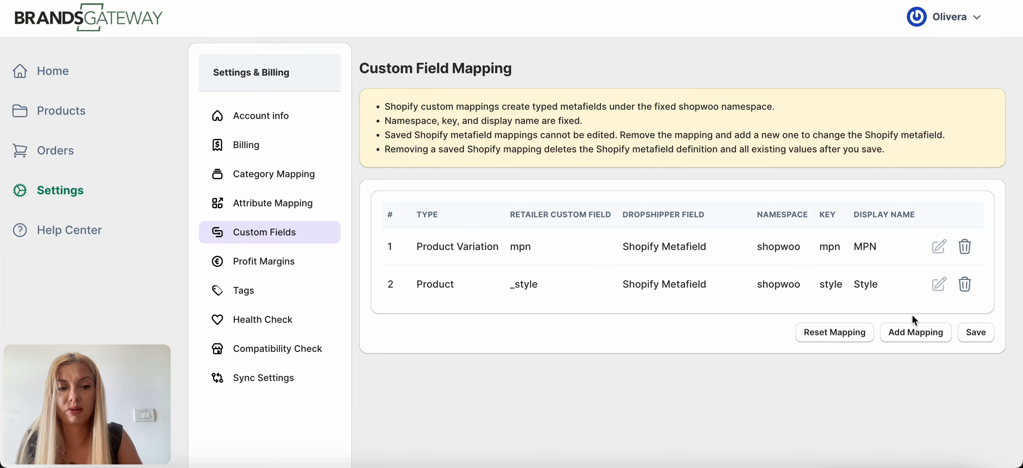
pyautogui.click(915, 332)
pyautogui.click(914, 373)
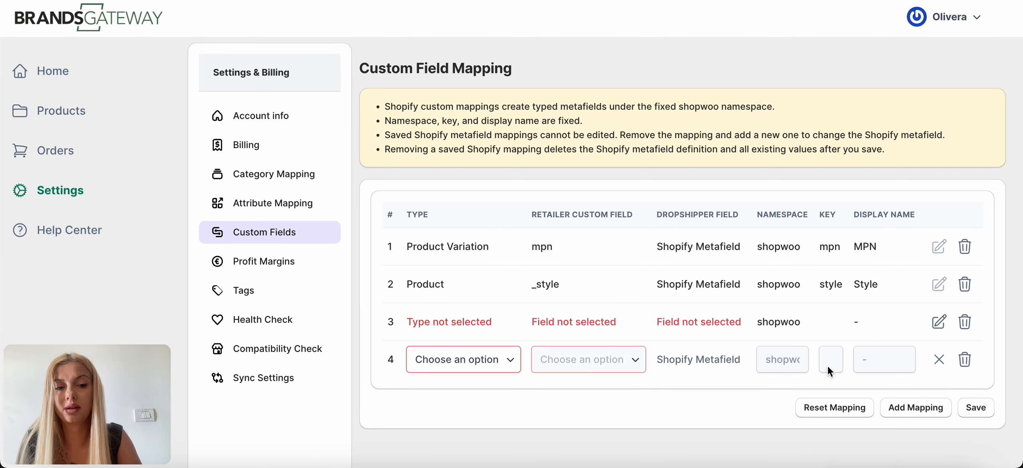
pyautogui.click(836, 406)
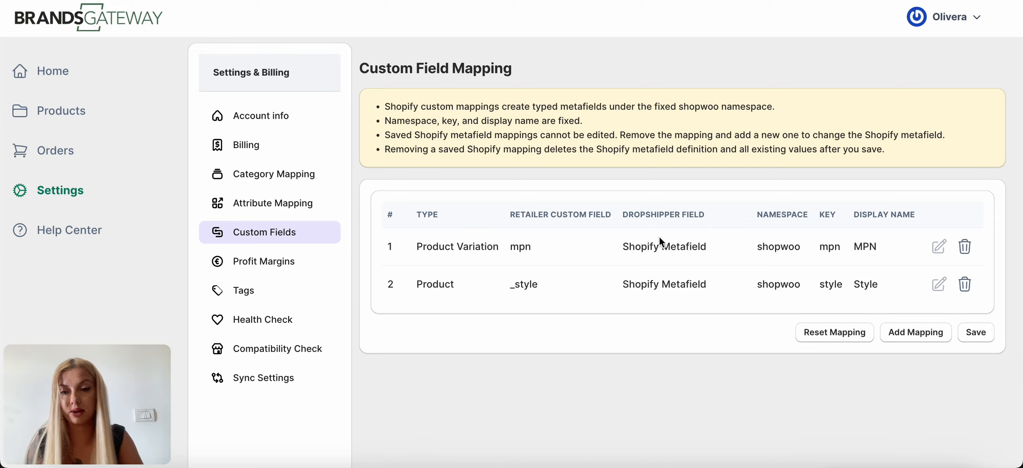
pyautogui.moveTo(731, 297); pyautogui.dragTo(598, 254)
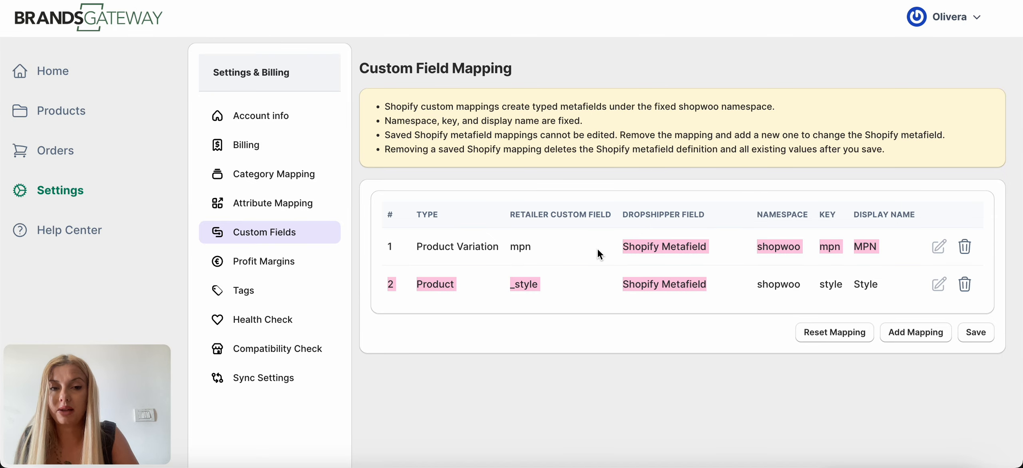
pyautogui.click(598, 250)
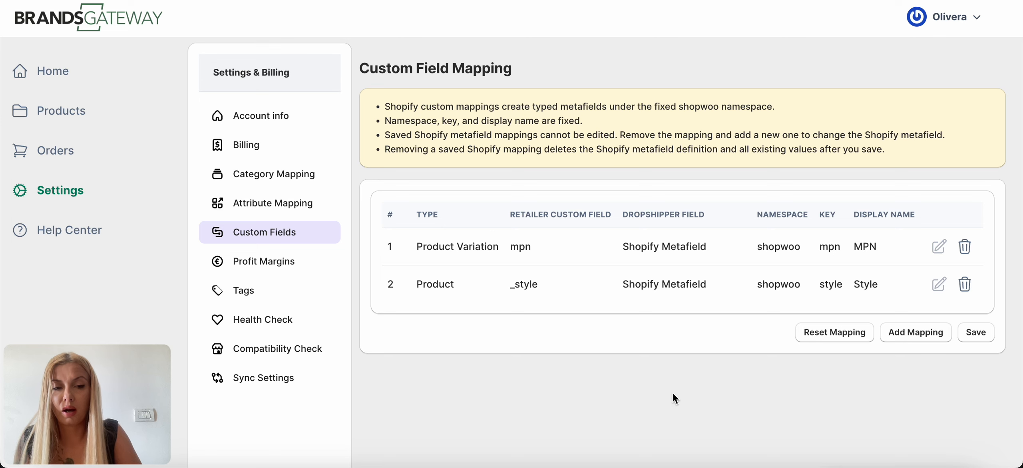
pyautogui.scroll(-1, 780, 380)
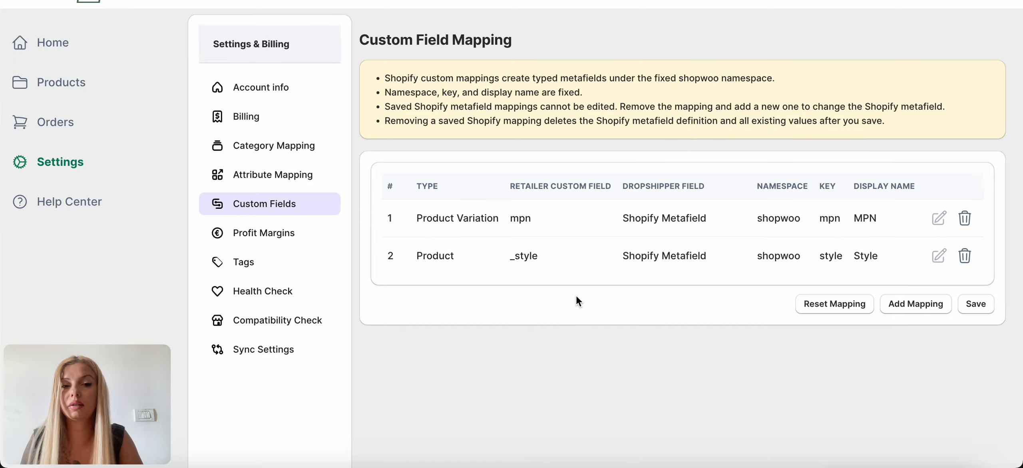
pyautogui.scroll(1, 576, 297)
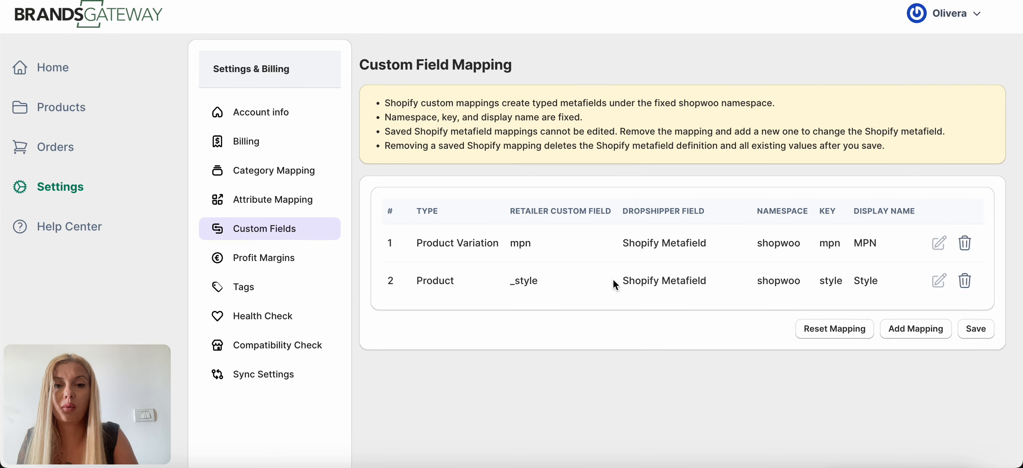
pyautogui.scroll(1, 613, 281)
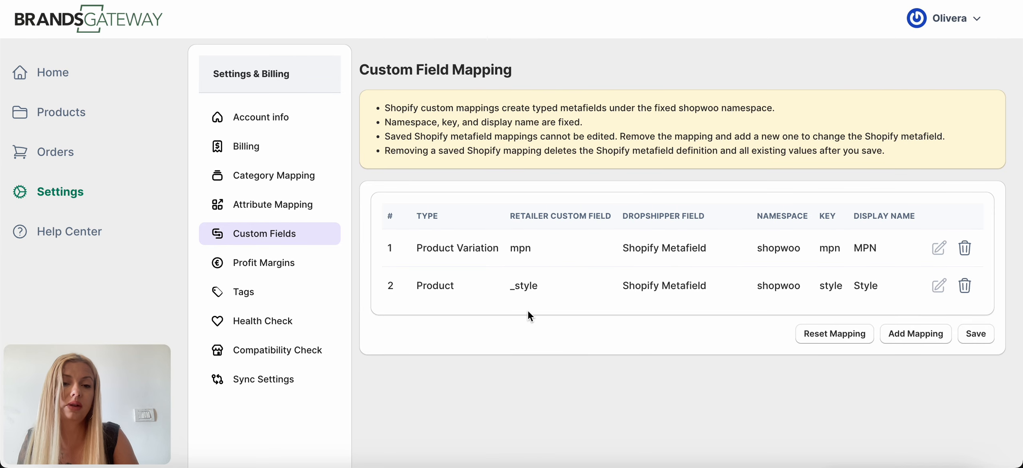
pyautogui.click(531, 289)
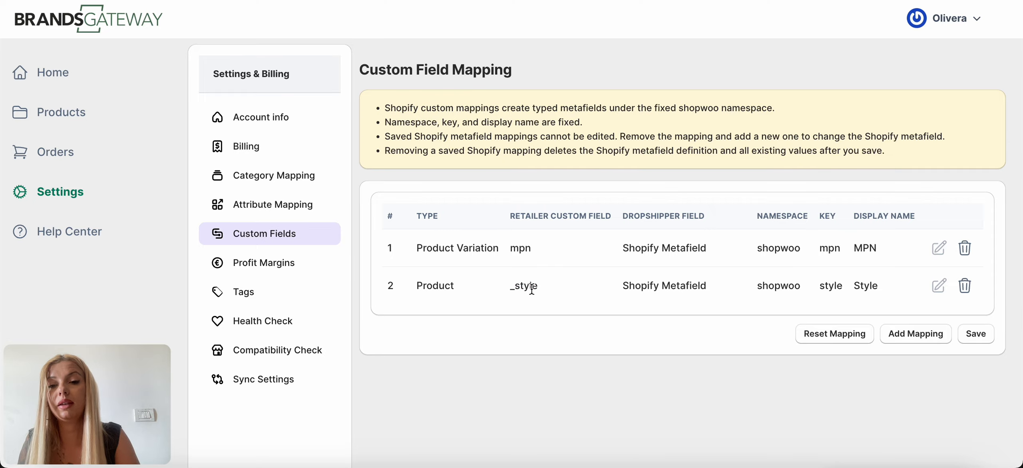